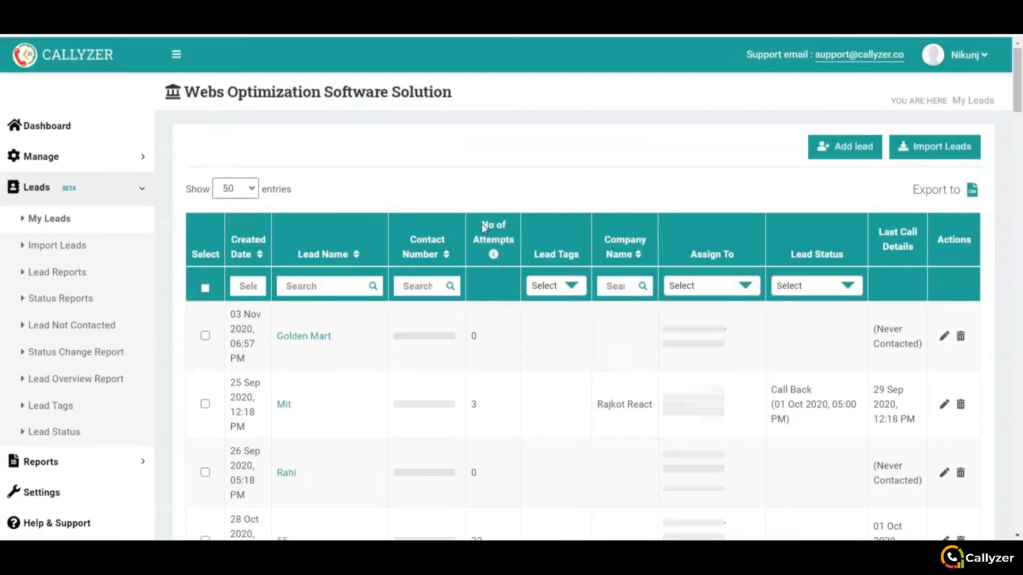
Download the sample lead CSV for lead import and open it to review its column headers
scroll(505, 288, down, 1)
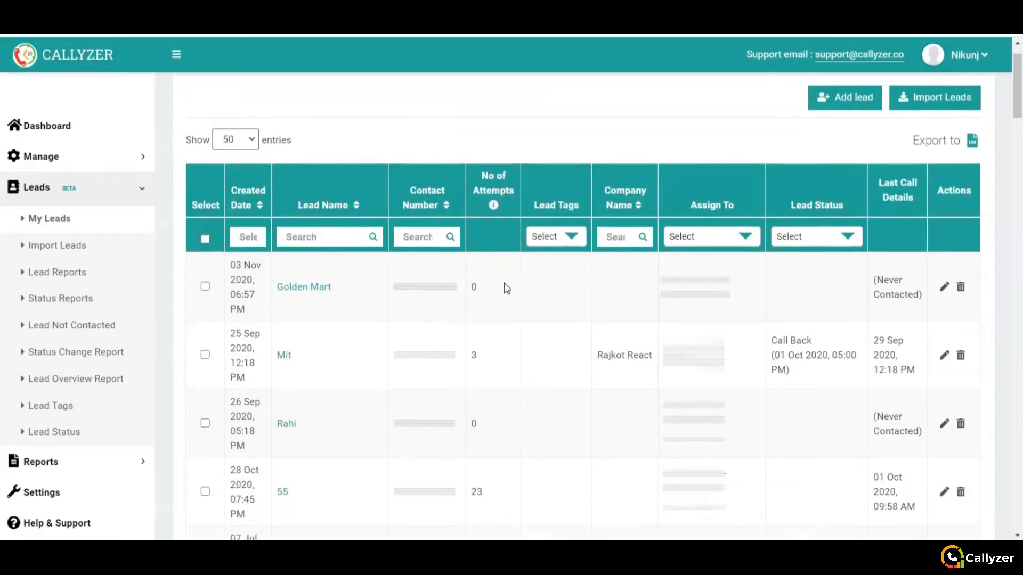
scroll(508, 291, up, 1)
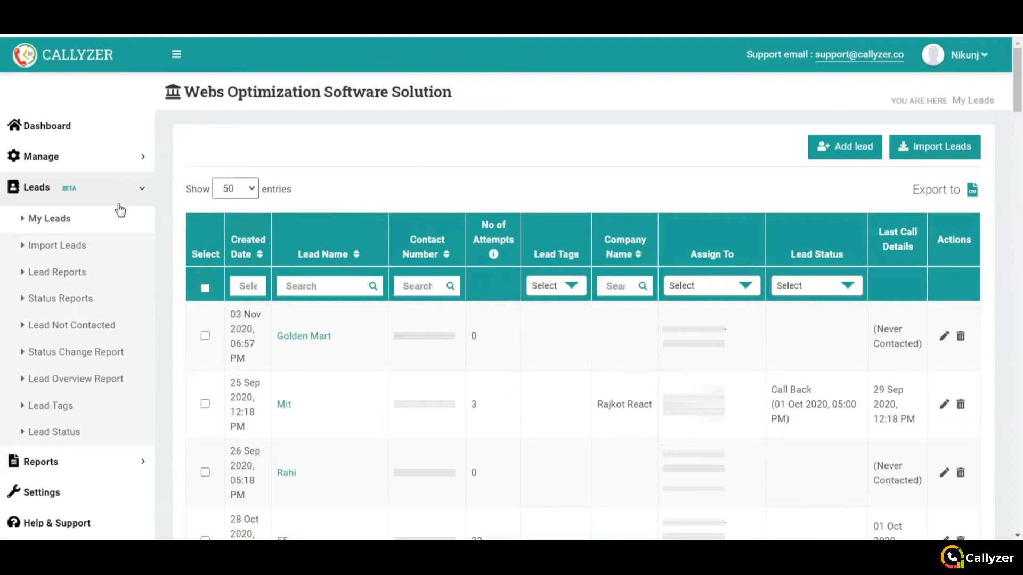
click(57, 245)
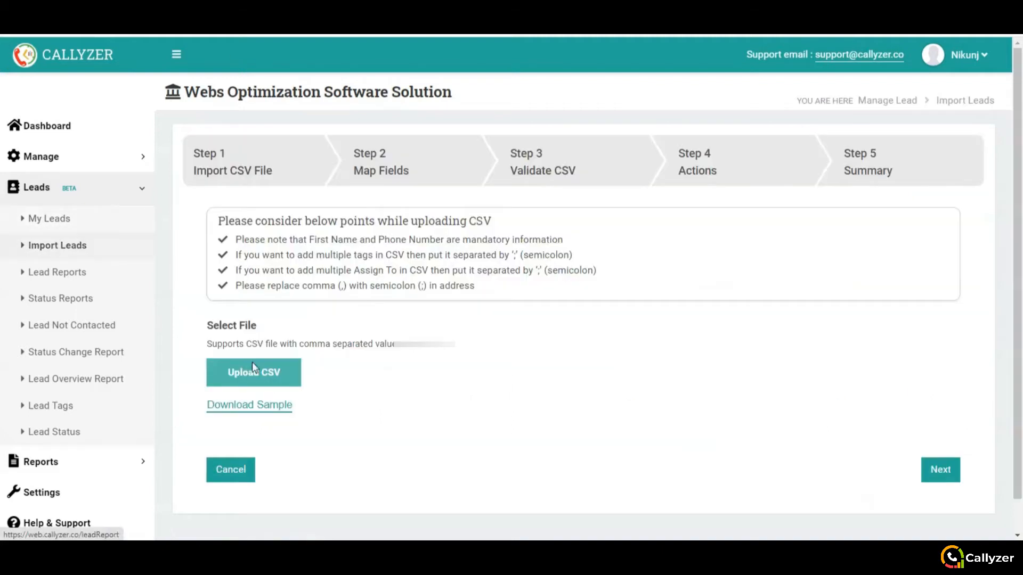
click(261, 406)
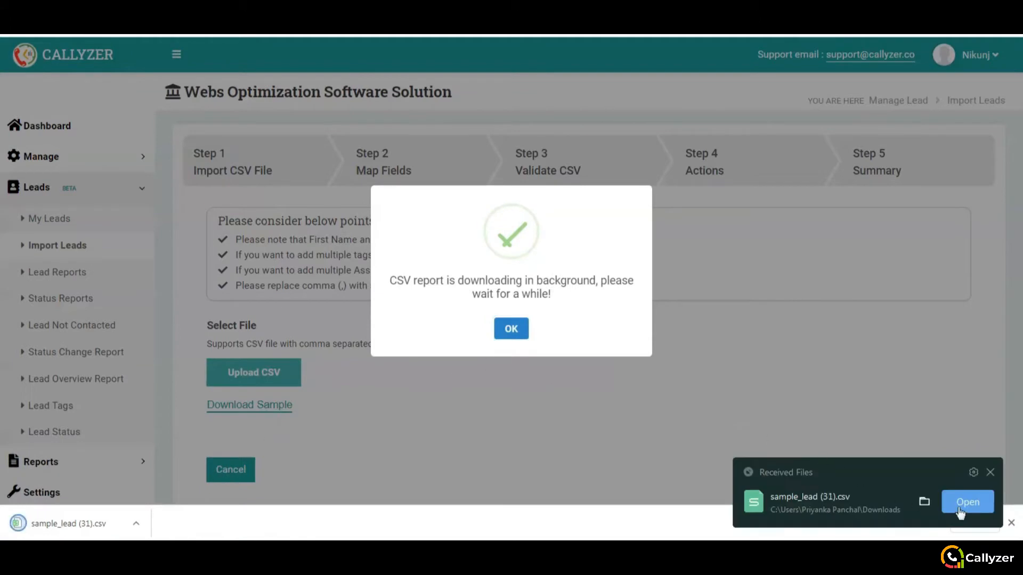
click(962, 503)
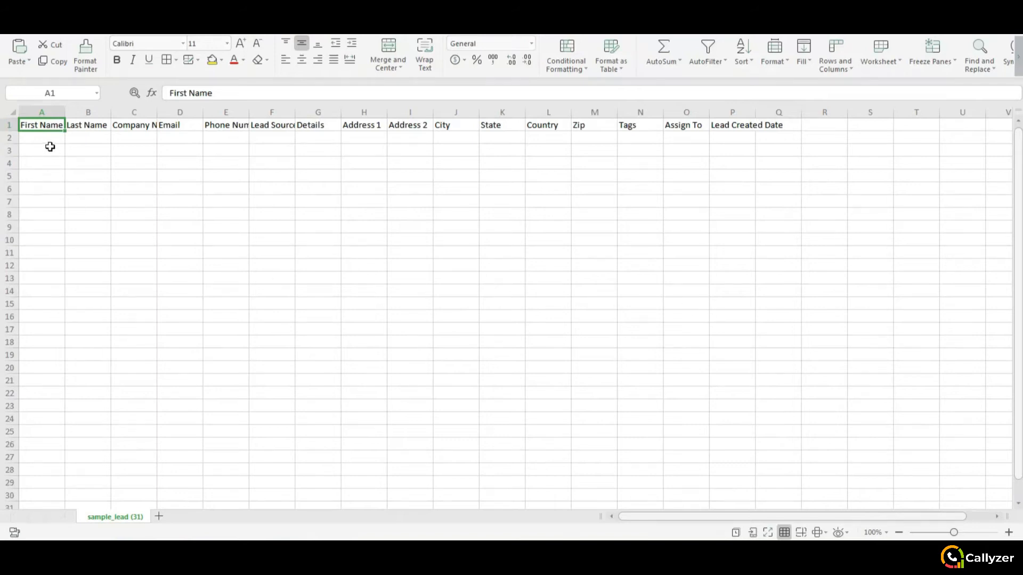
click(211, 139)
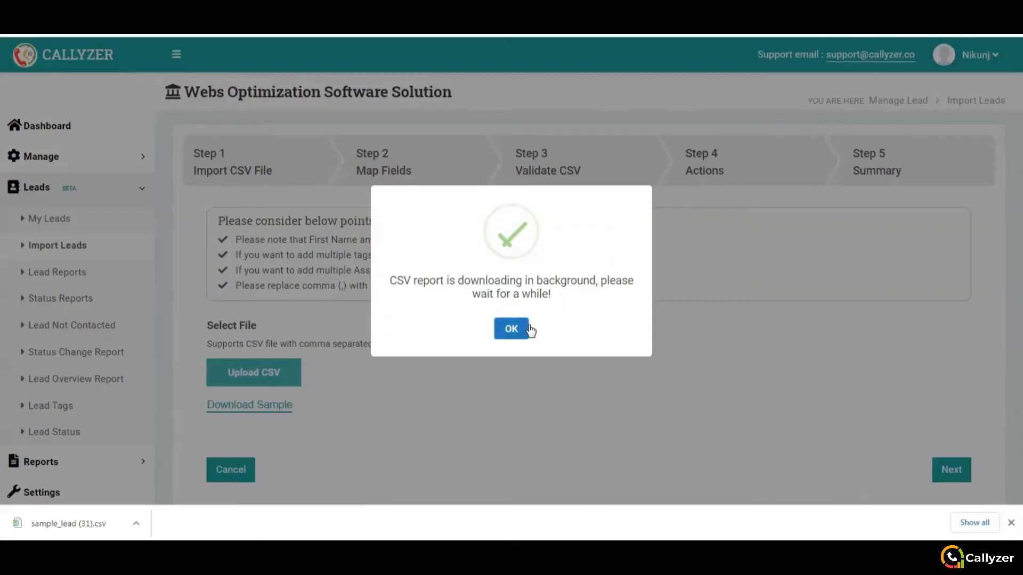
click(512, 335)
Upload the file "Callyzer sheet" as the lead CSV and proceed to field mapping
scroll(520, 333, down, 1)
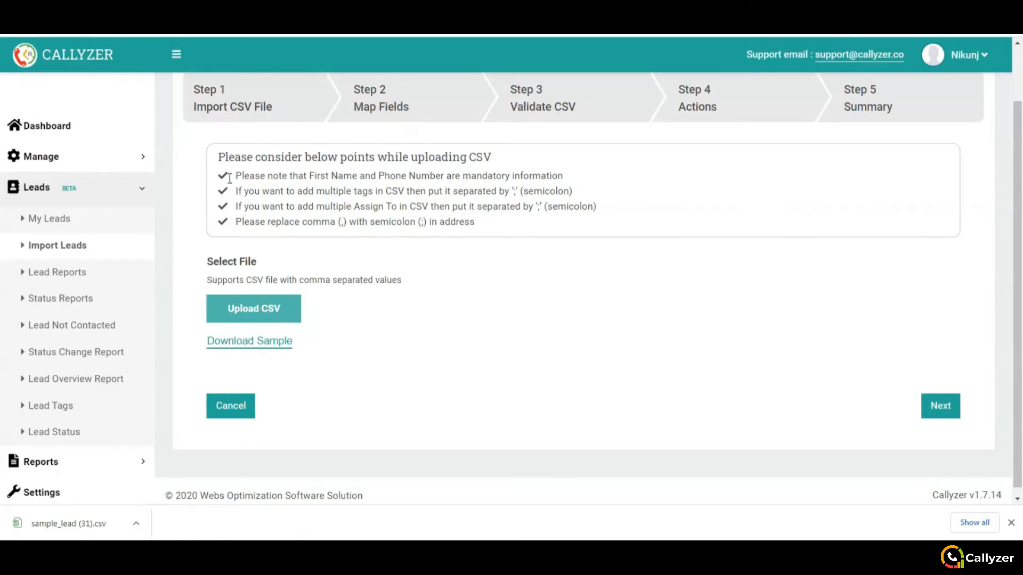
click(264, 309)
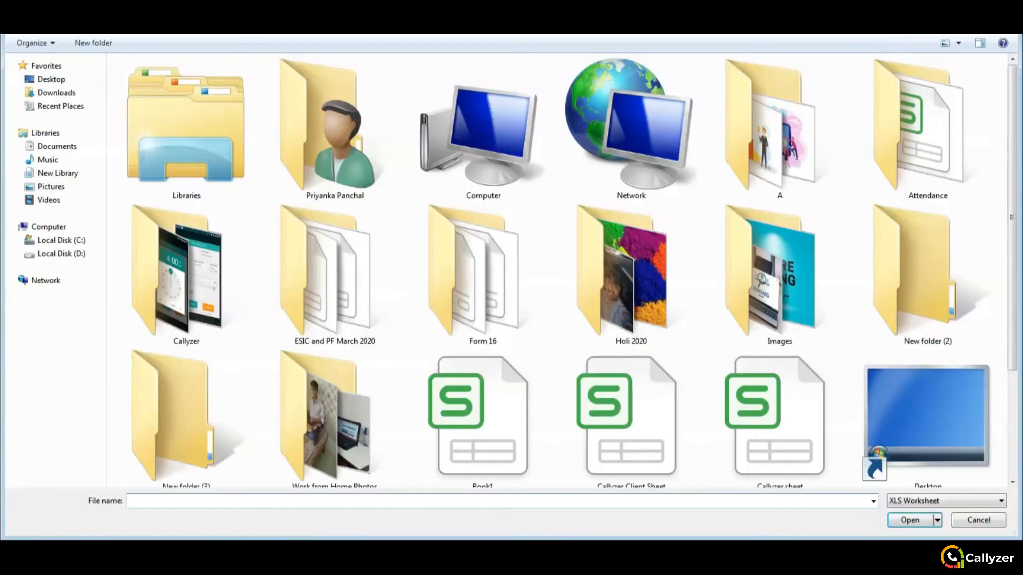
click(922, 24)
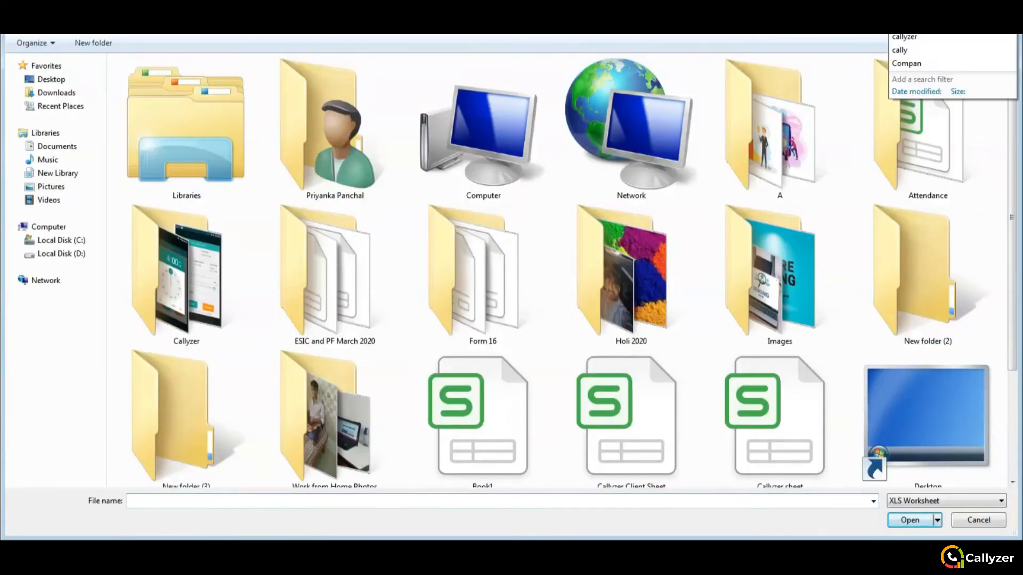
click(911, 35)
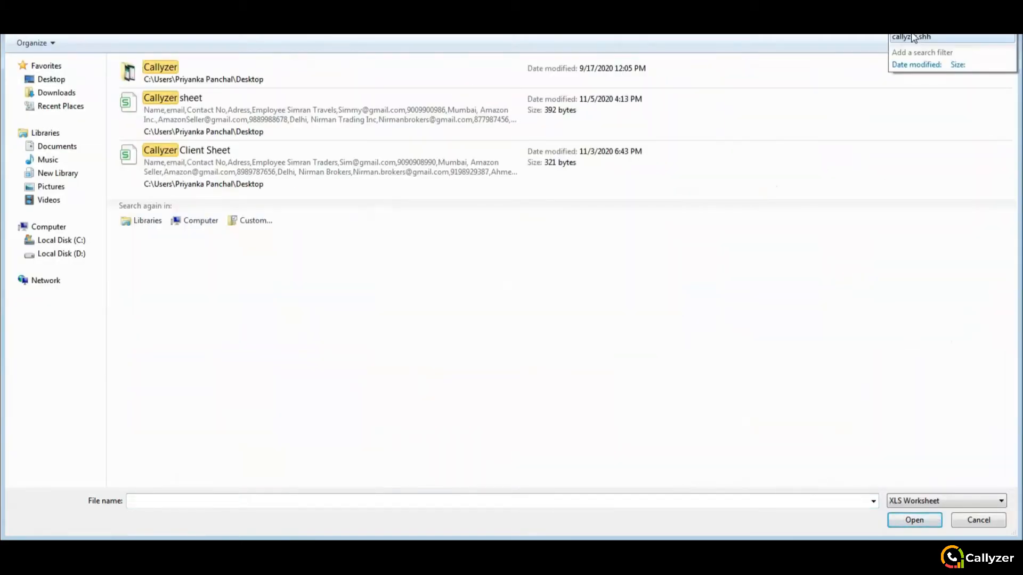
click(885, 115)
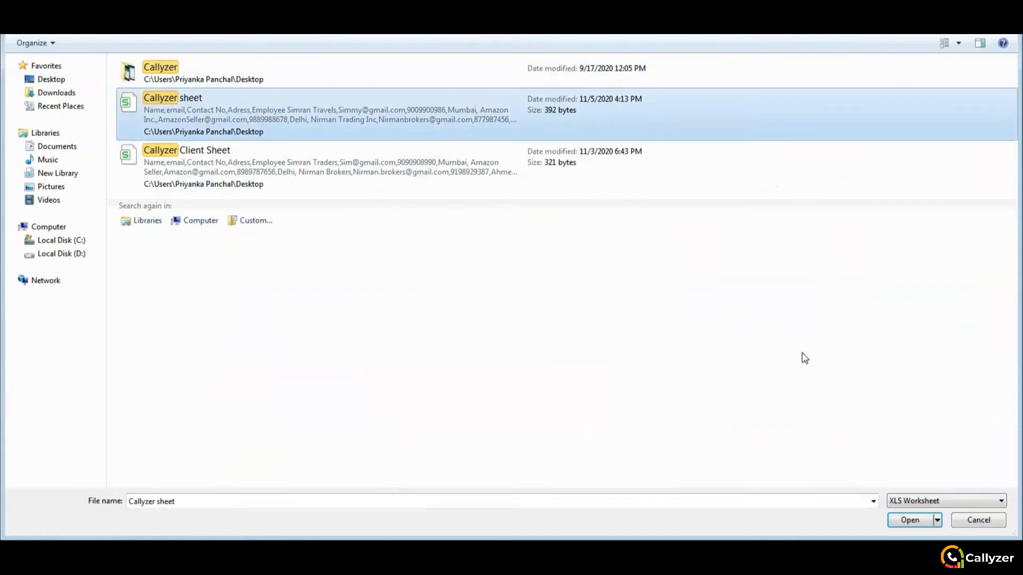
click(910, 521)
click(947, 432)
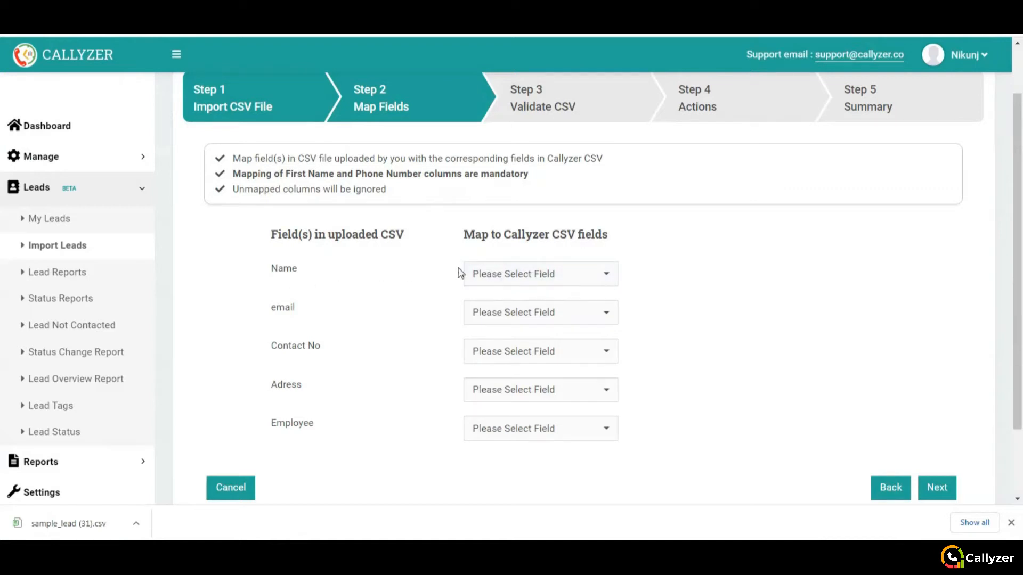
Map the CSV's Name column to First Name, email to Email and Contact No to Phone Number
click(581, 282)
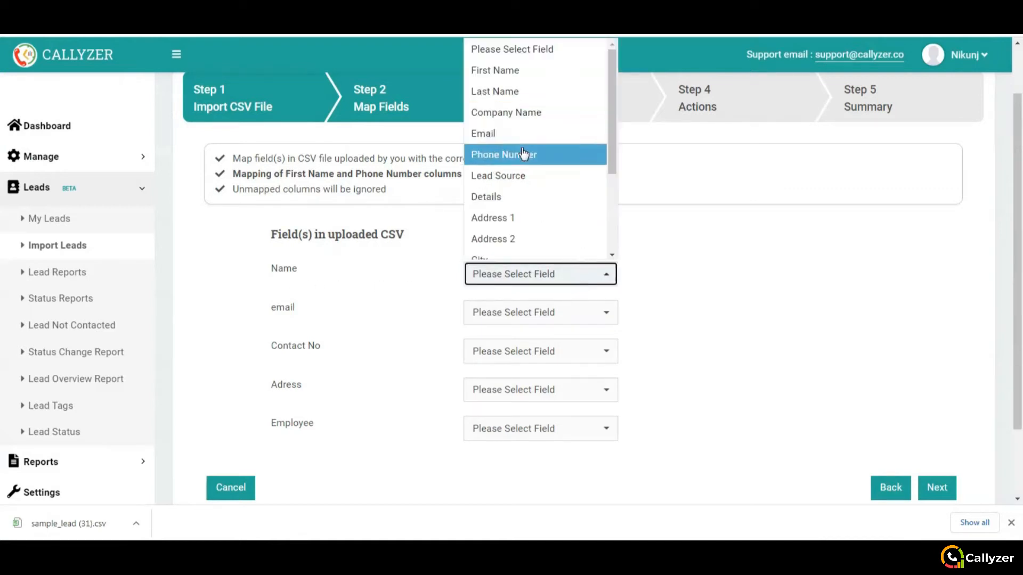
click(511, 70)
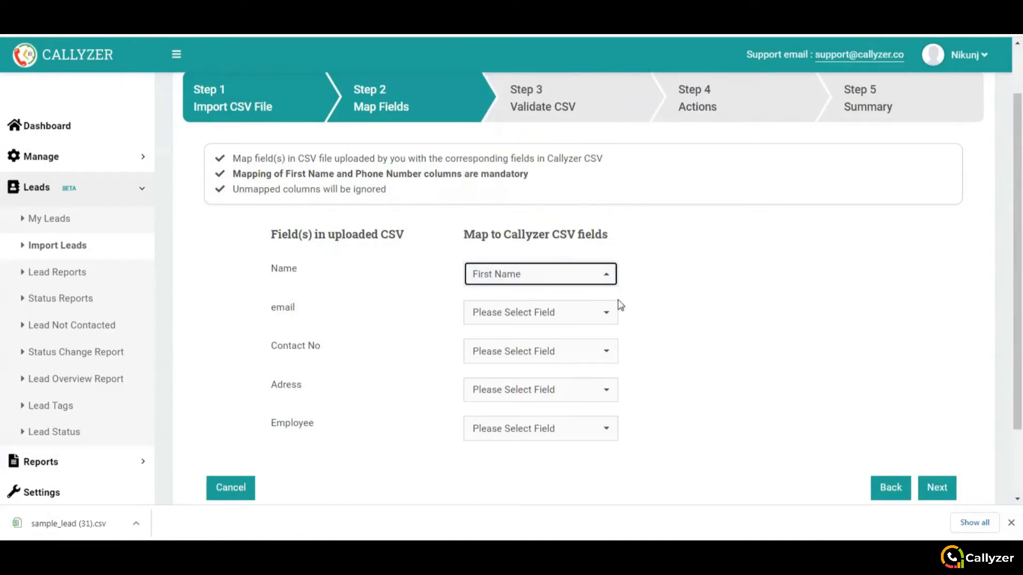
click(544, 315)
click(516, 133)
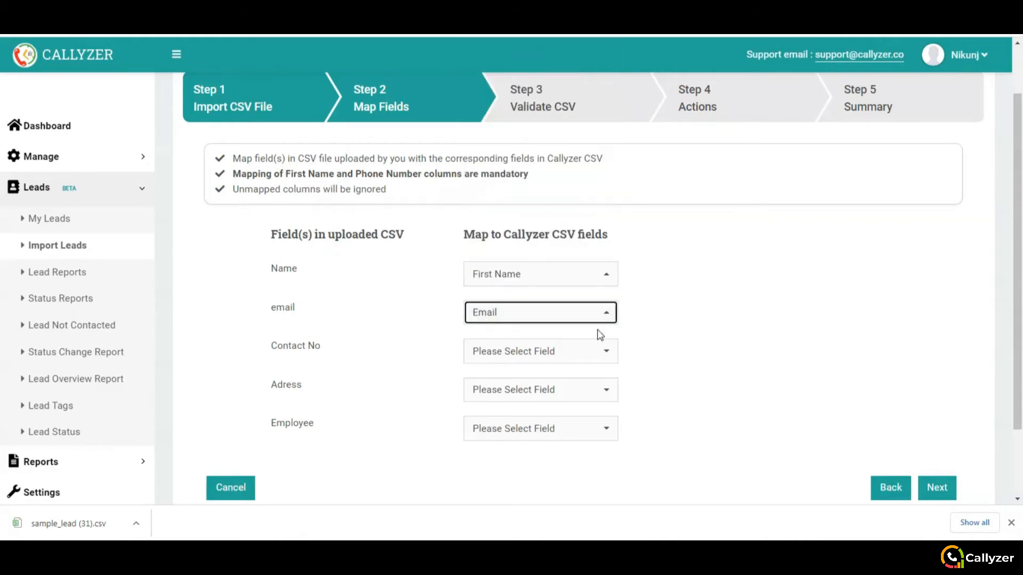
click(566, 351)
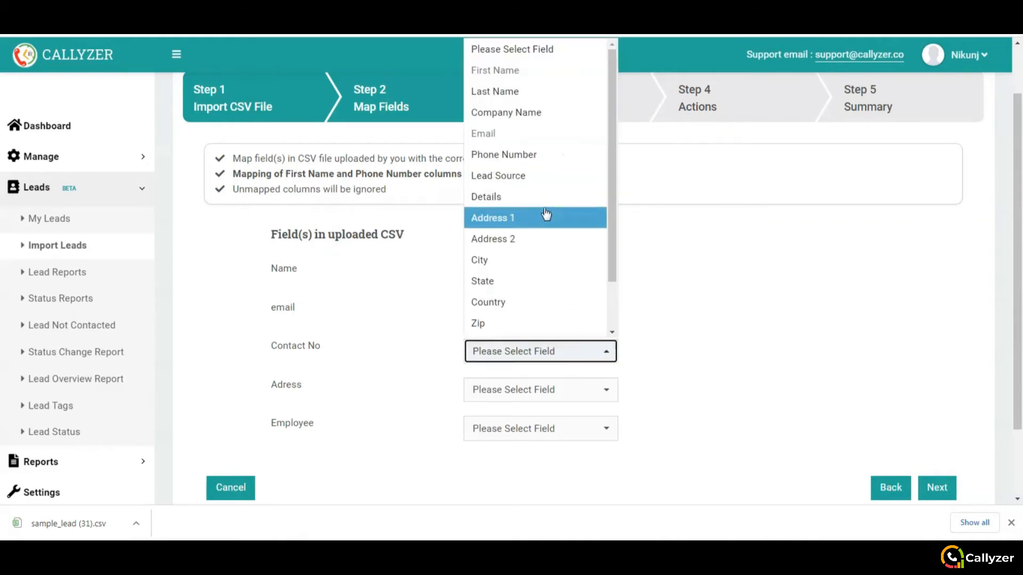
click(533, 156)
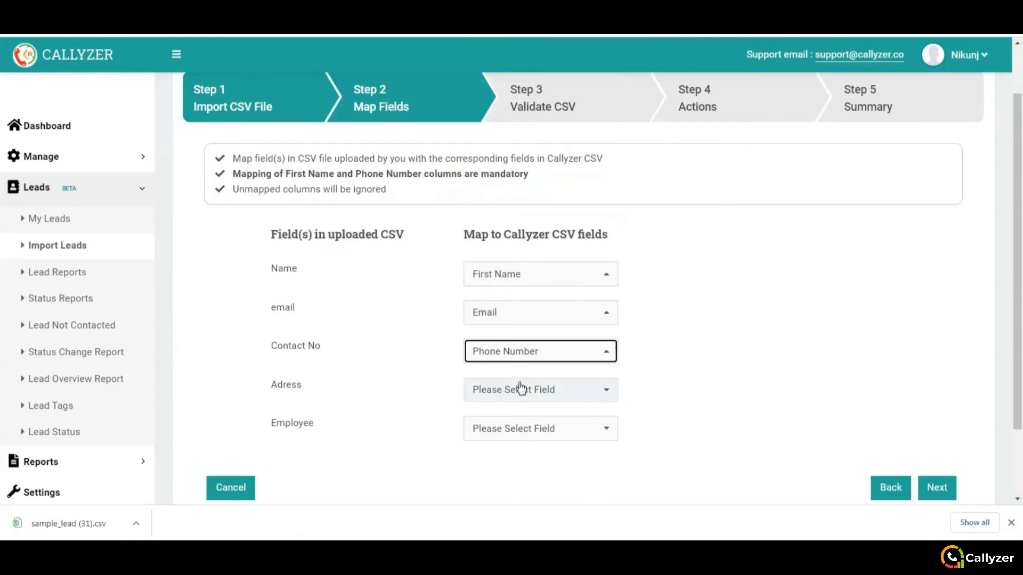
Map the Adress column to Address 1 and Employee to Assign To, and submit the mapping for validation
click(516, 390)
click(530, 223)
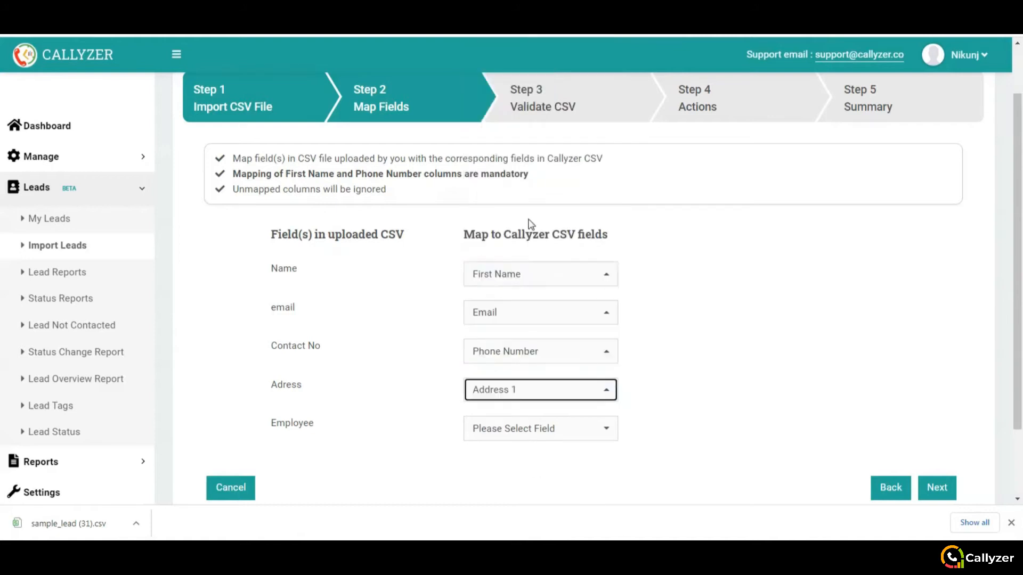
click(544, 432)
scroll(525, 370, down, 2)
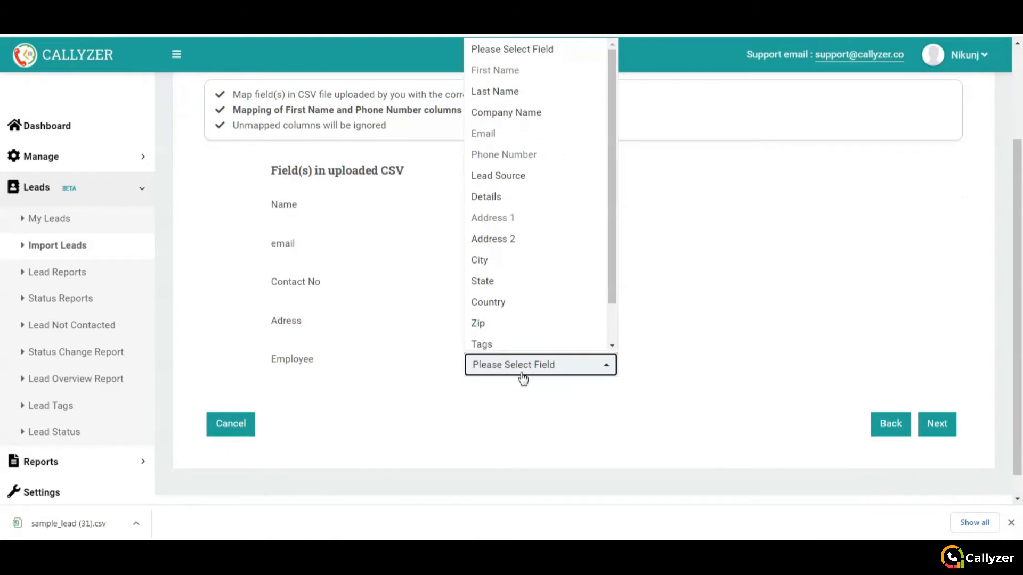
scroll(512, 262, down, 1)
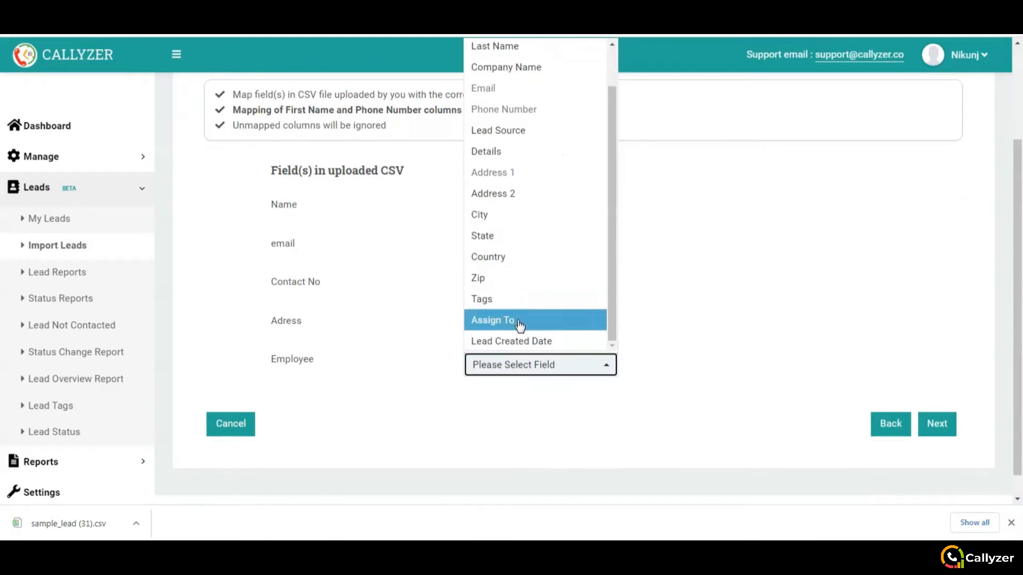
click(520, 320)
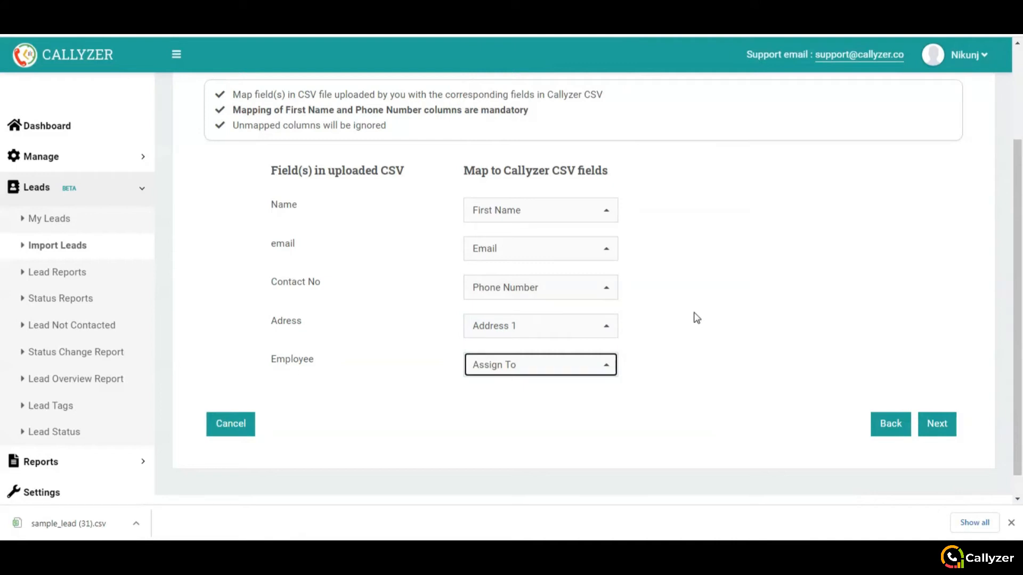
click(937, 423)
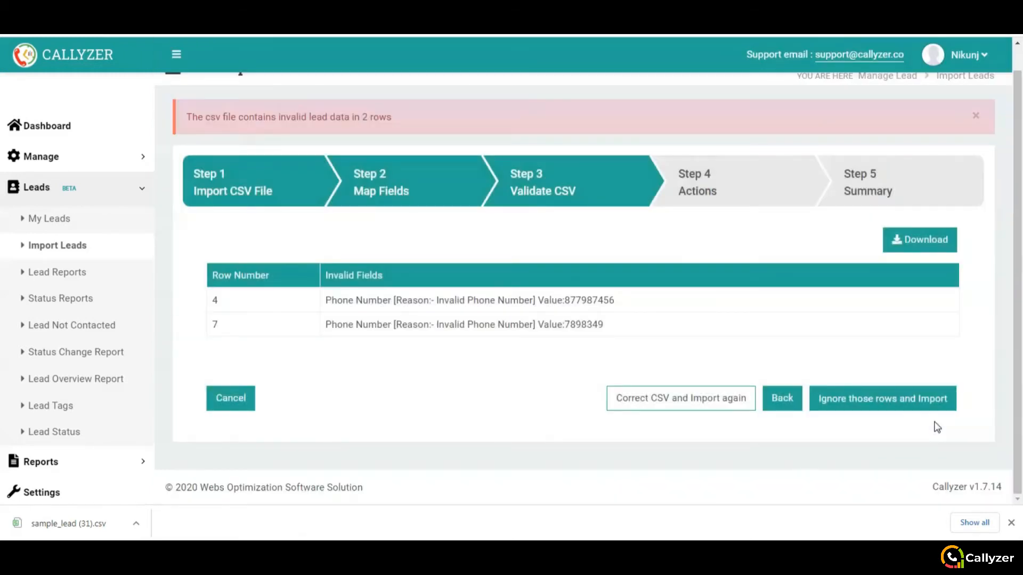
Ignore the invalid rows in the import and set duplicate lead handling to "Update empty fields of duplicates"
scroll(936, 427, up, 1)
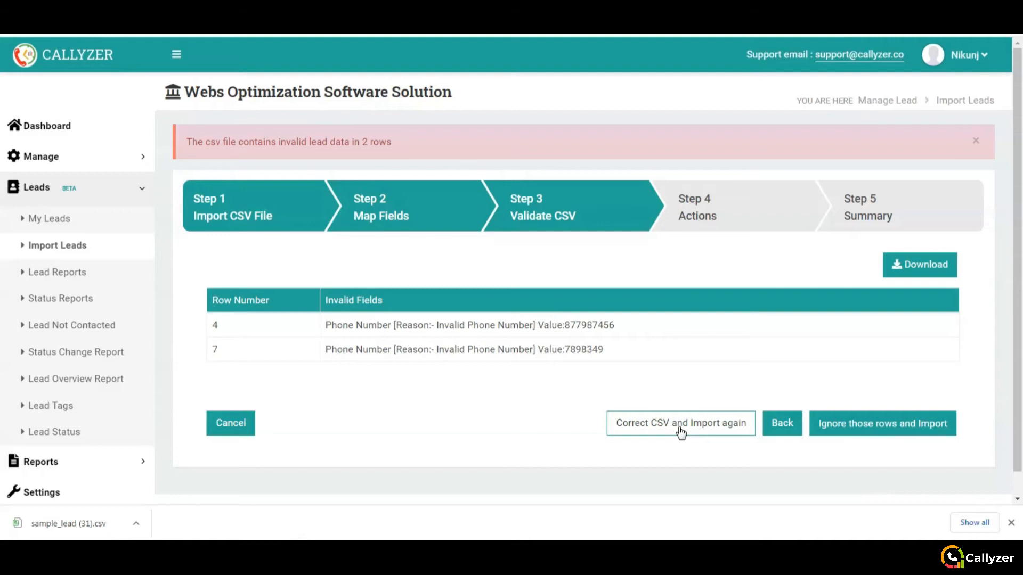
click(879, 429)
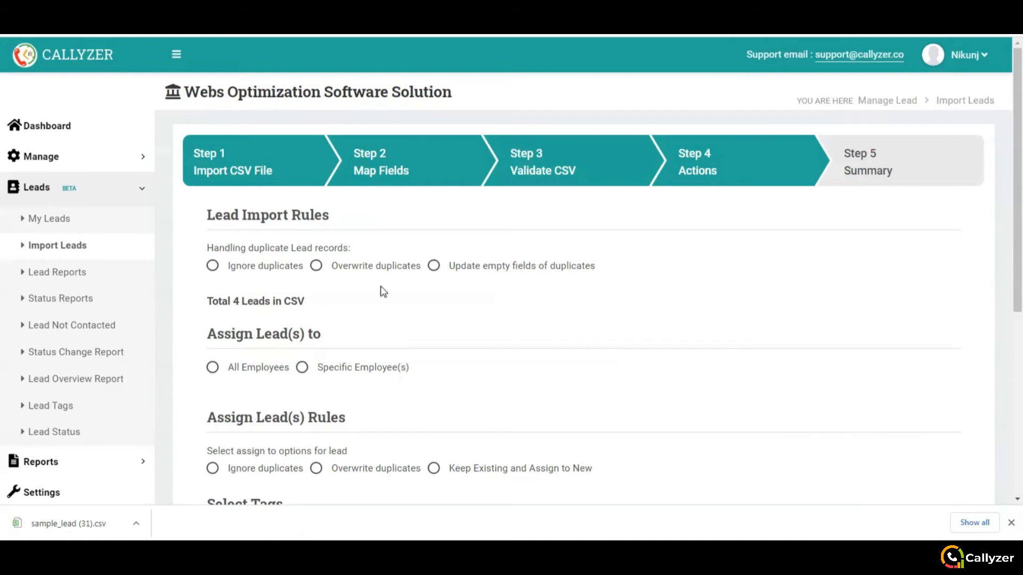
click(212, 266)
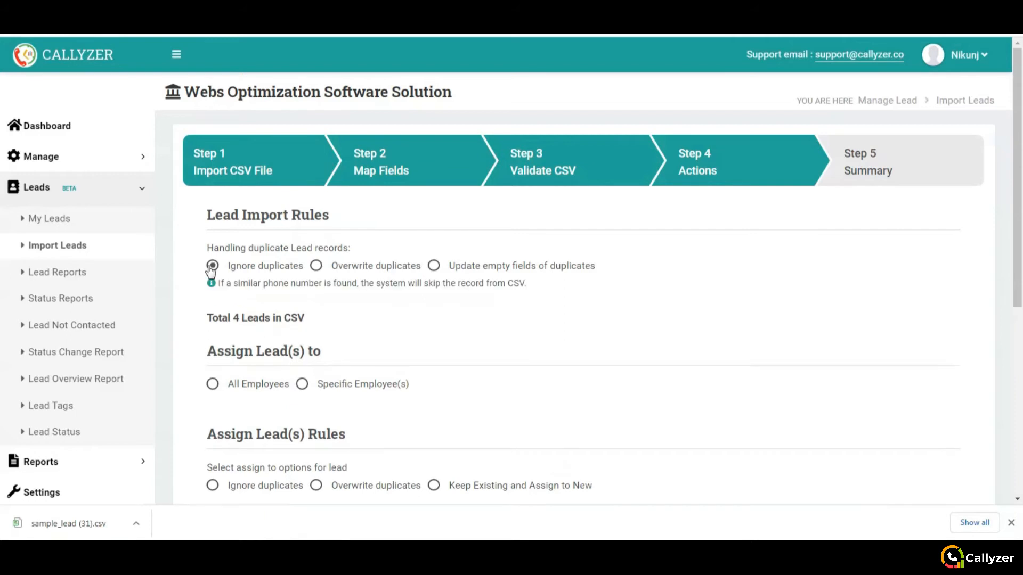
click(317, 268)
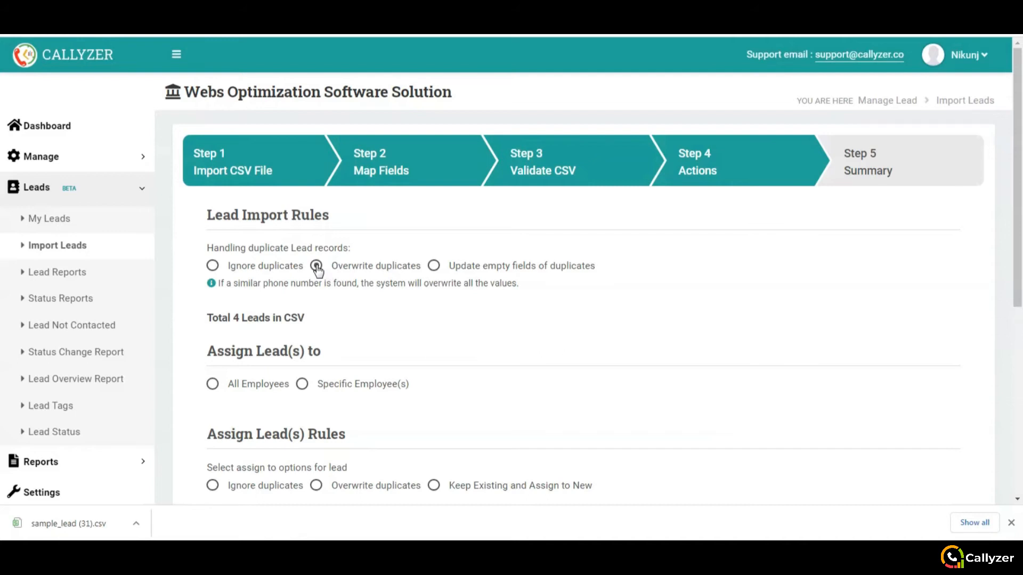
click(433, 266)
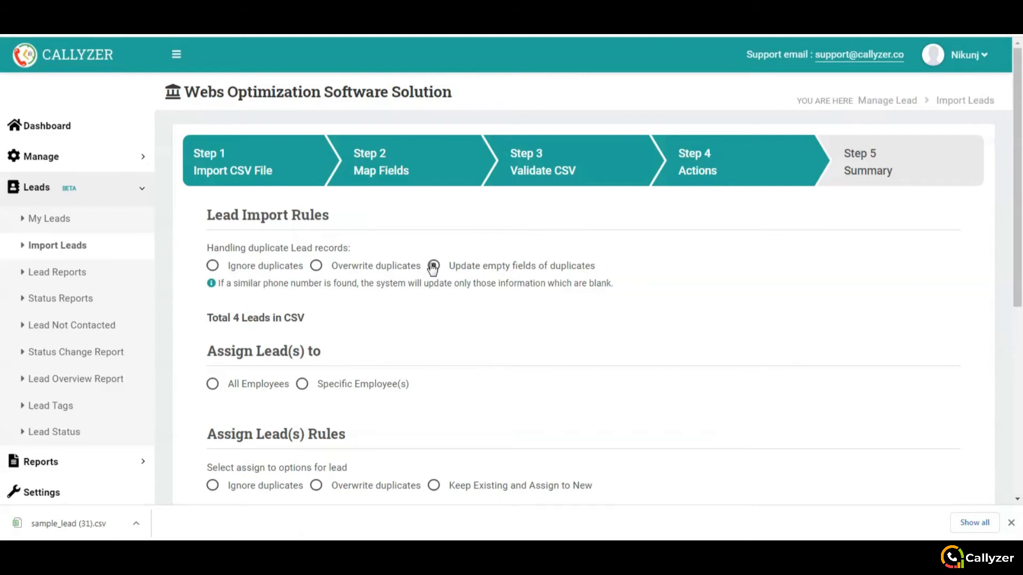
Assign the leads to specific employees using the Office tag and two selected employees, with Auto Split Leads enabled
scroll(433, 266, down, 1)
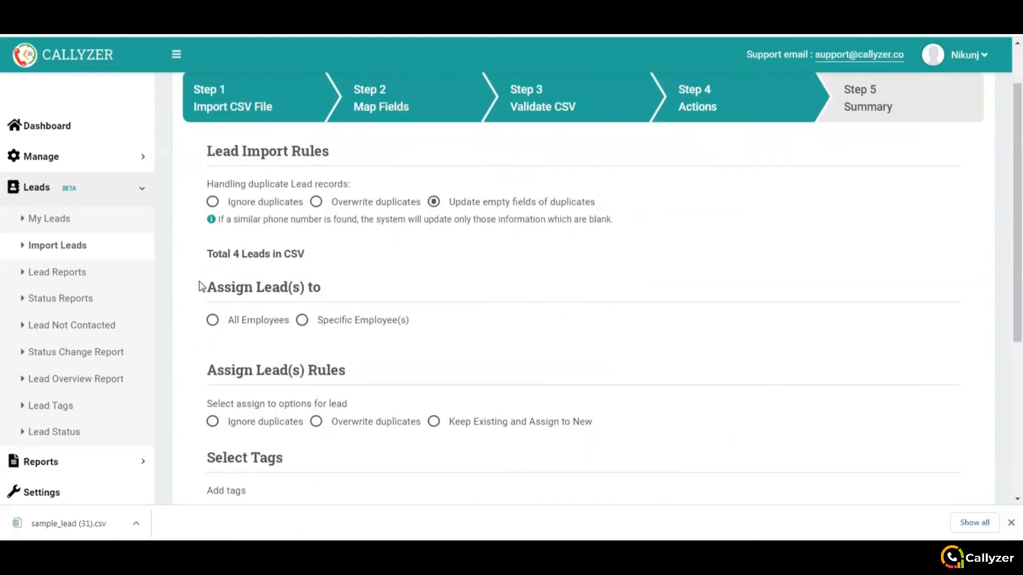
click(214, 322)
click(302, 320)
scroll(354, 327, down, 1)
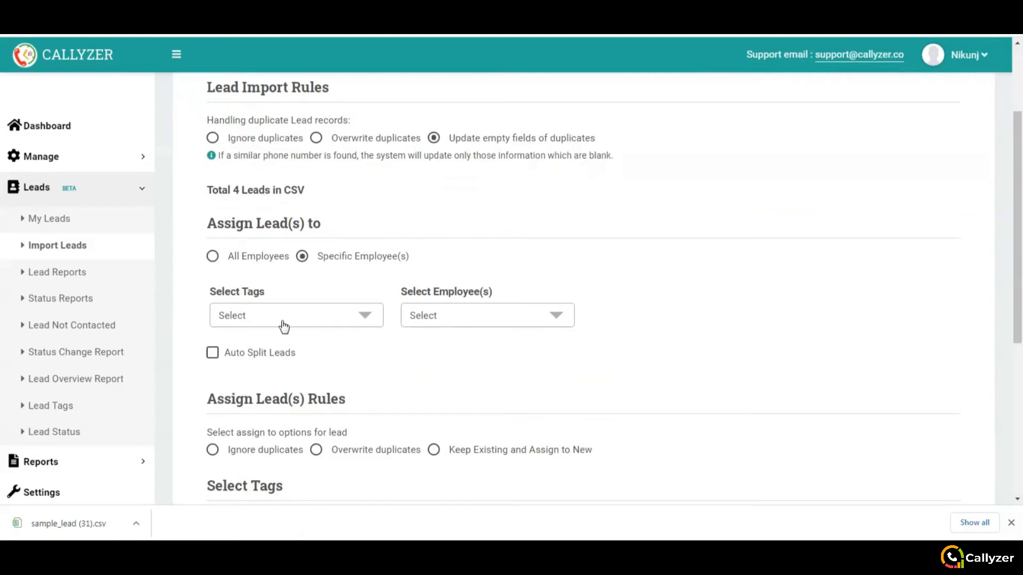
click(316, 318)
click(285, 417)
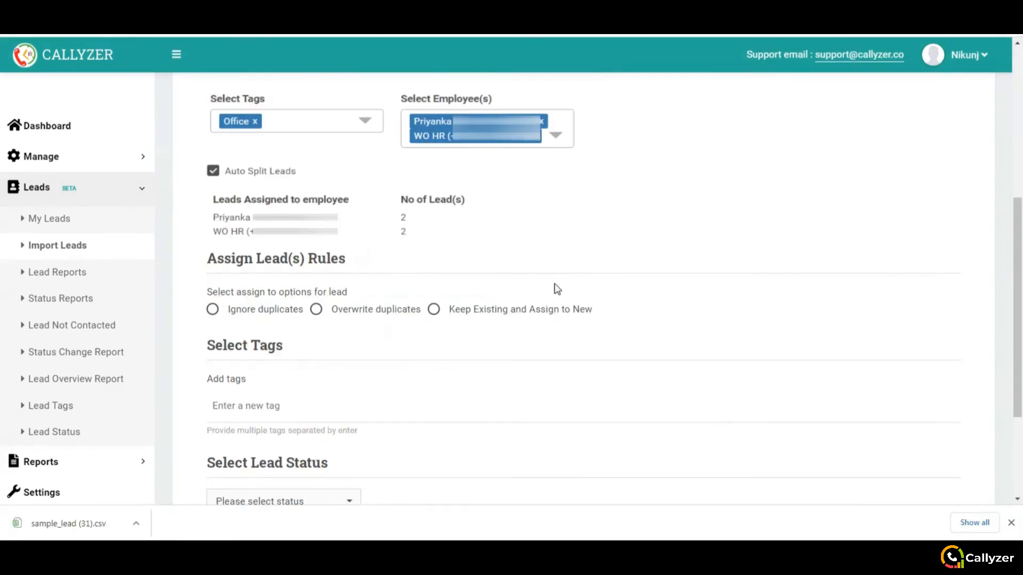
Set the lead assignment rule to "Keep Existing and Assign to New"
click(212, 311)
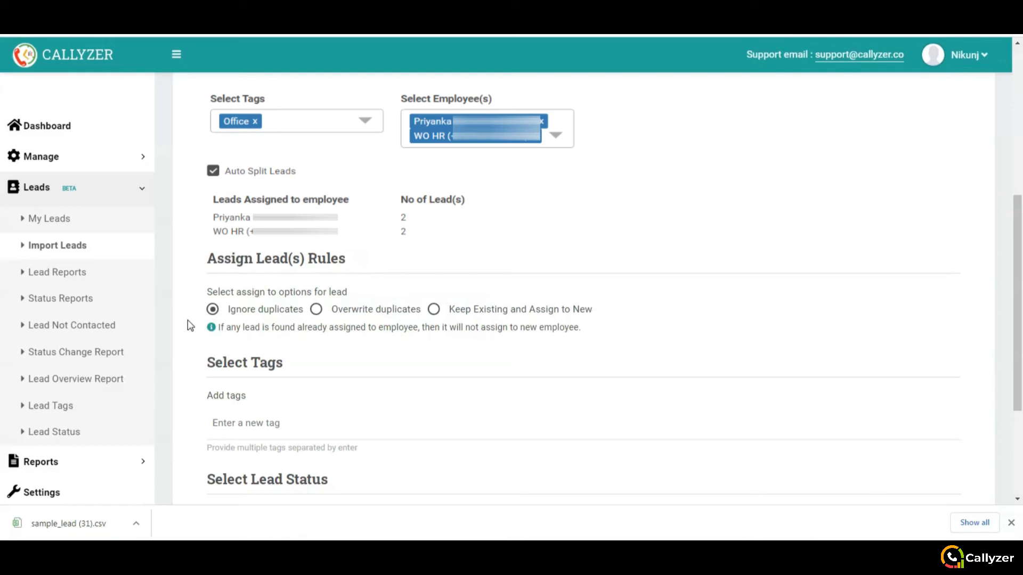
click(316, 310)
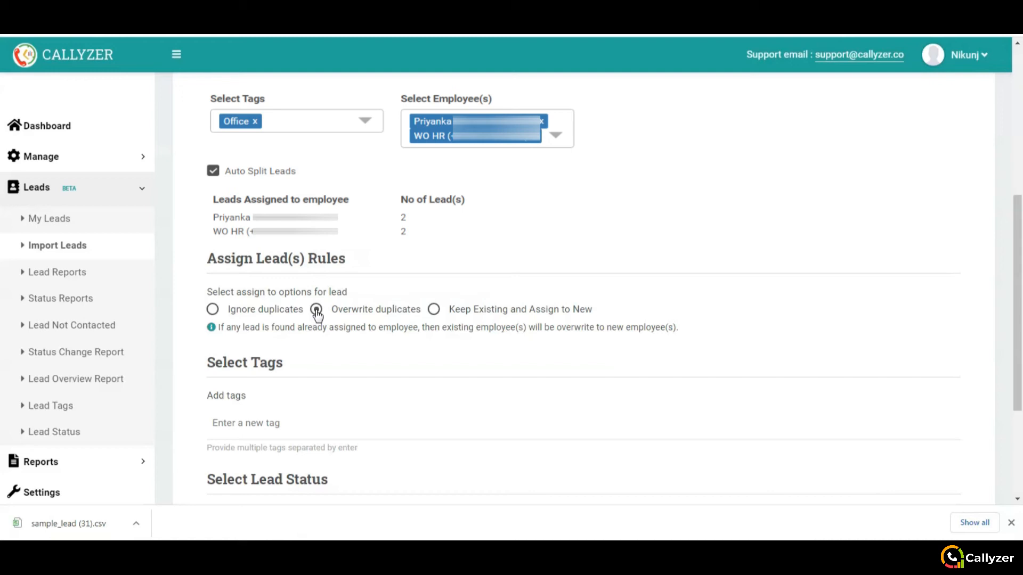
click(434, 311)
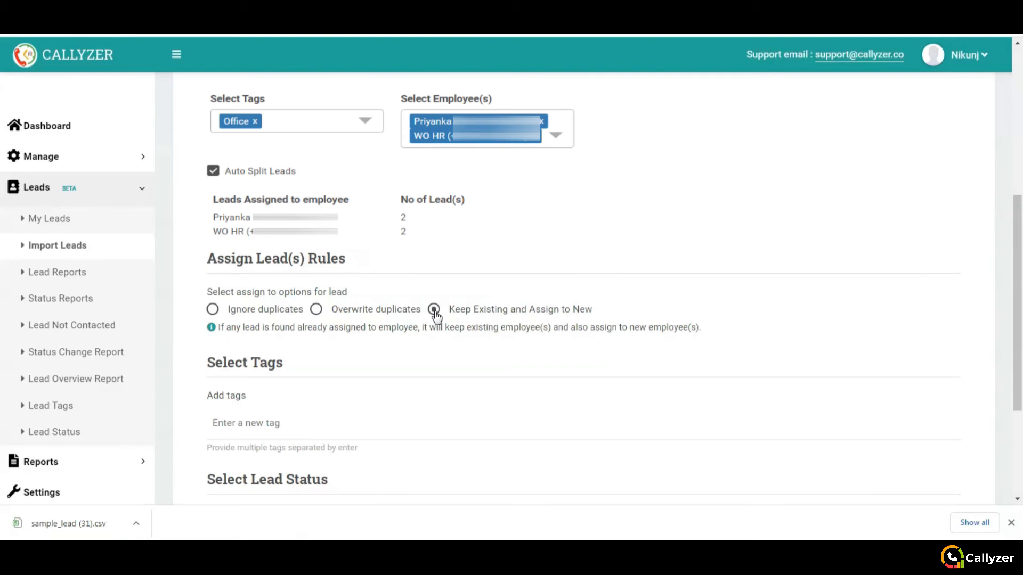
Leave the lead tags empty and the lead status unselected, and continue to the import summary
scroll(429, 325, down, 1)
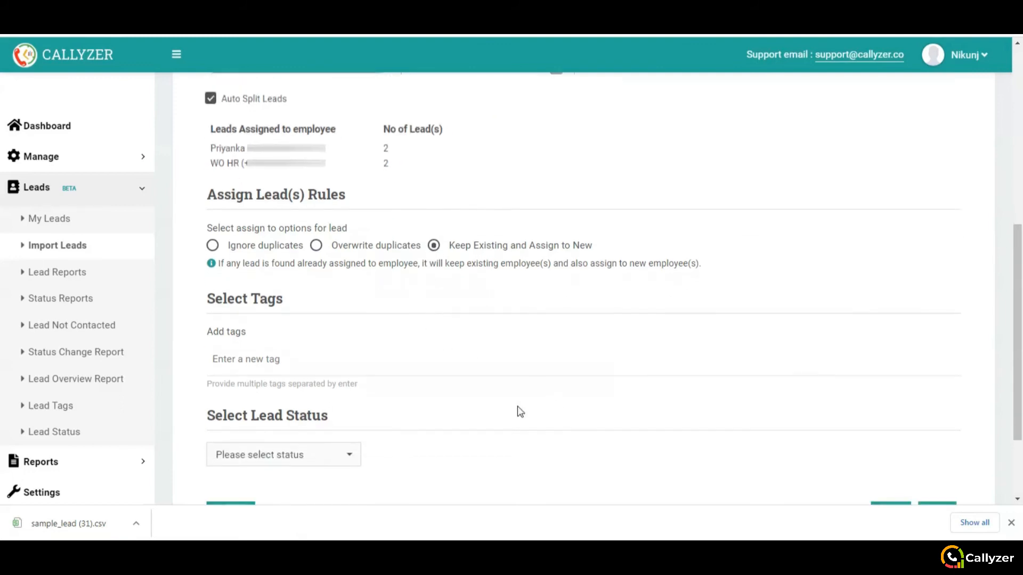
scroll(469, 497, down, 1)
click(273, 292)
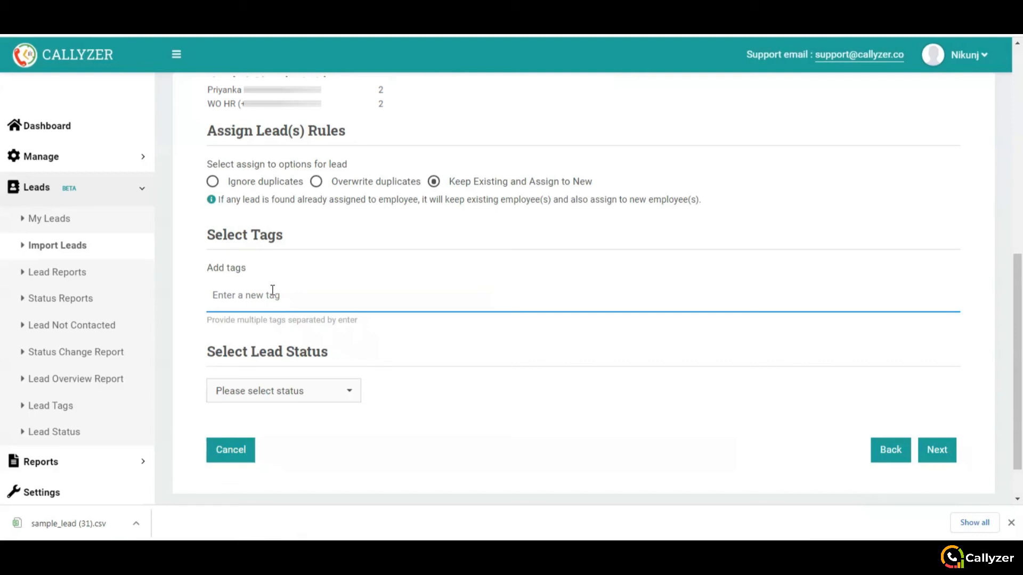
click(329, 393)
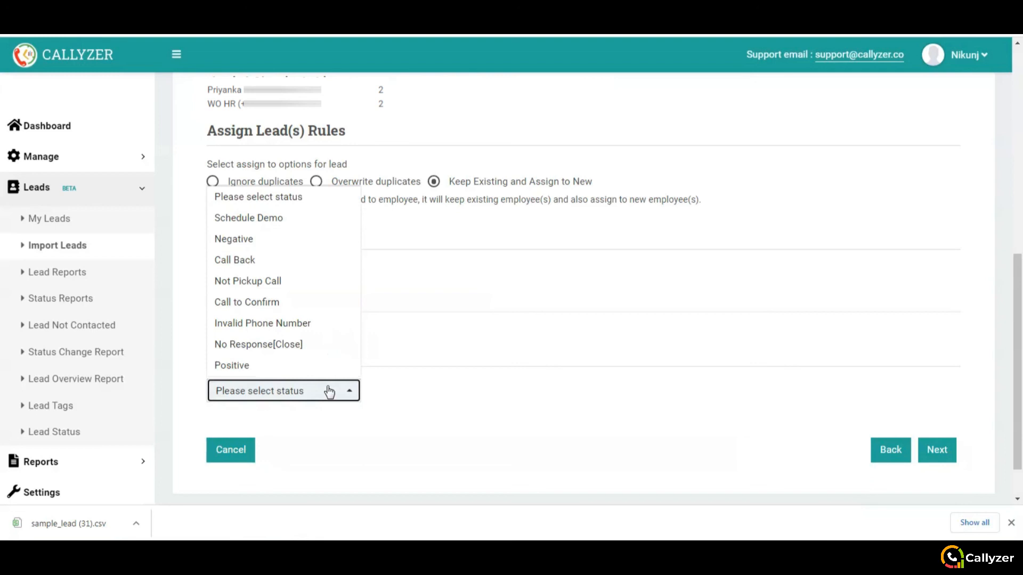
click(418, 389)
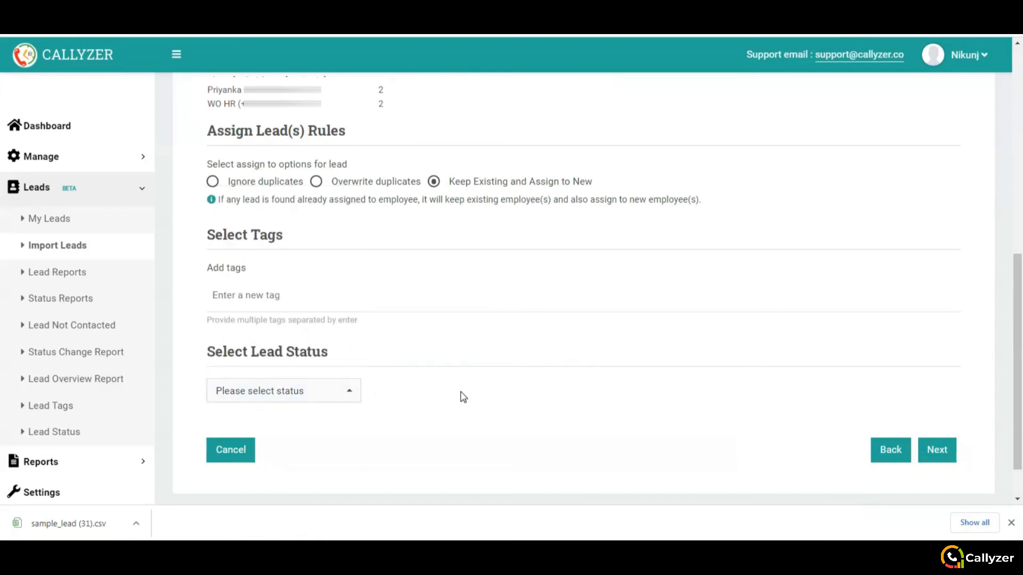
scroll(463, 397, down, 1)
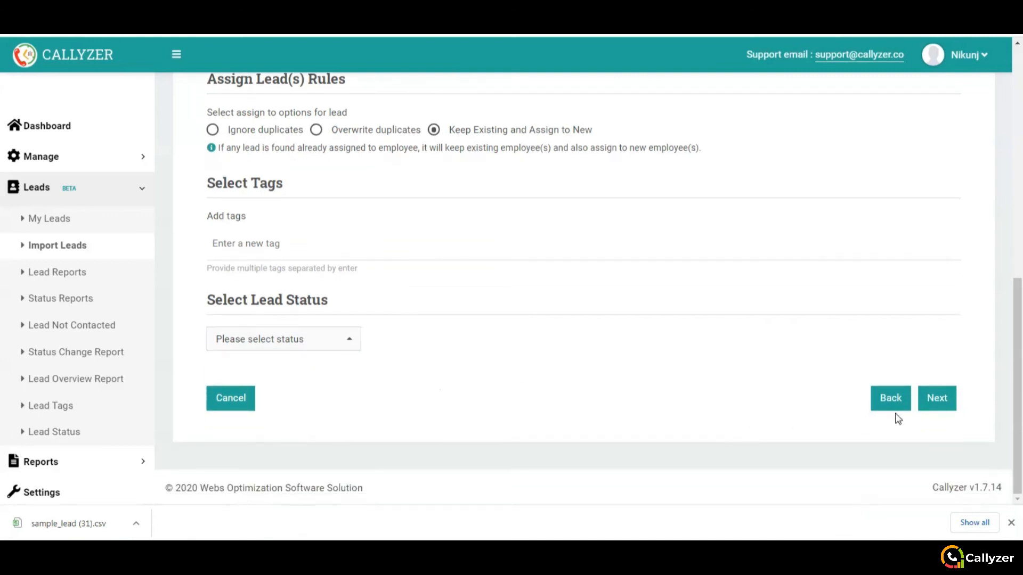
click(939, 406)
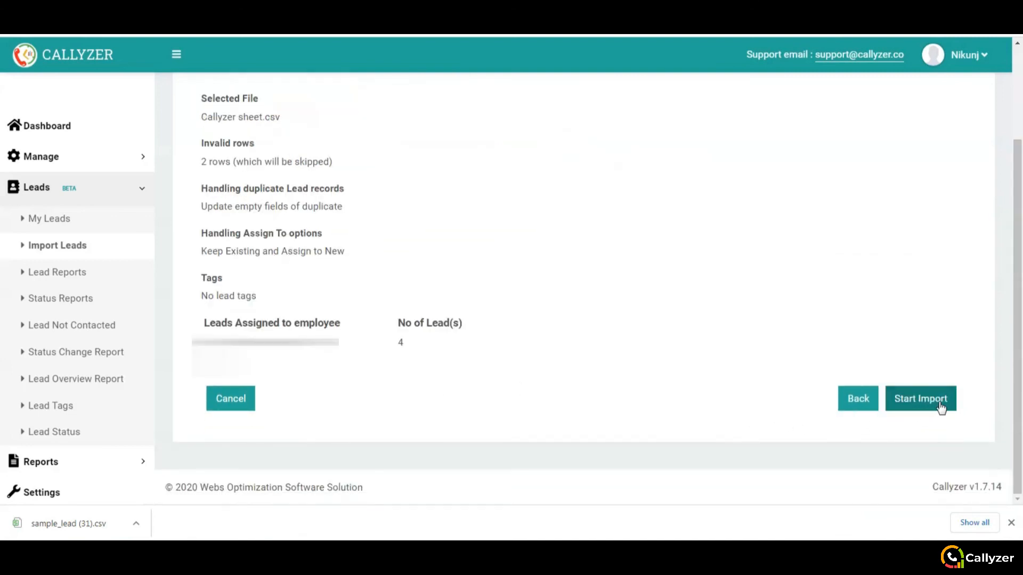
Review the import summary for Callyzer sheet.csv and start the lead import
scroll(942, 408, up, 2)
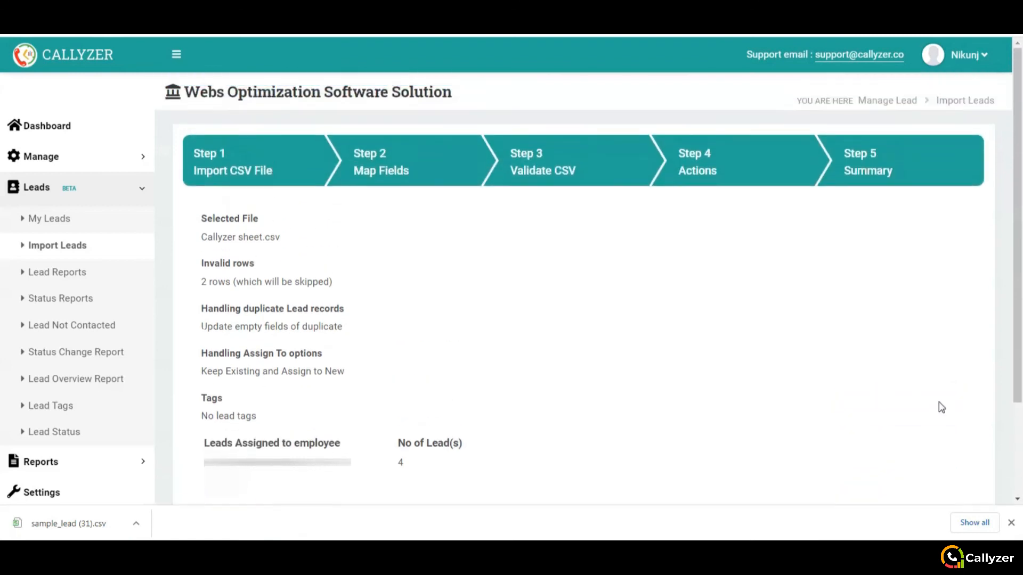
scroll(942, 407, down, 1)
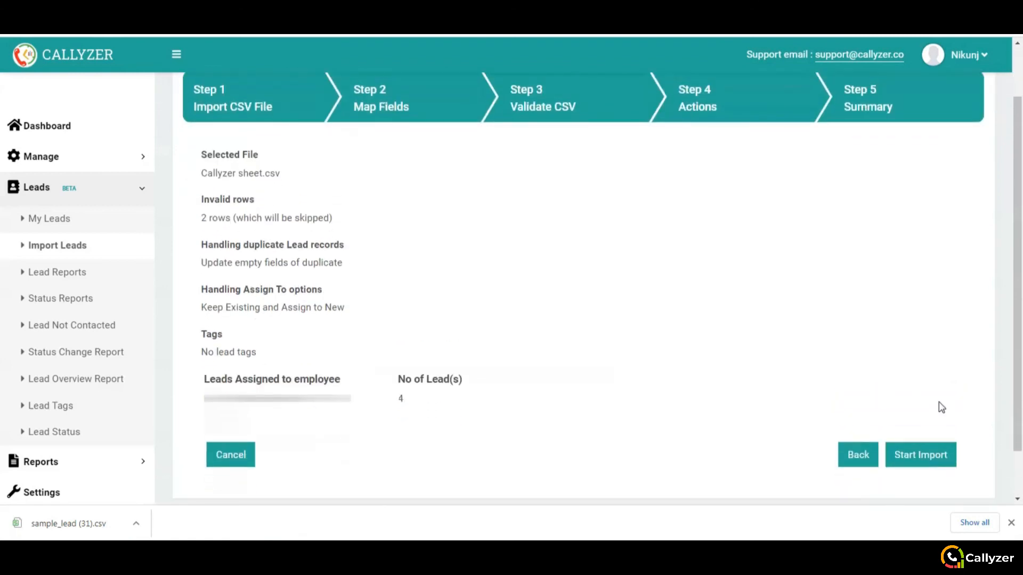
scroll(942, 408, up, 1)
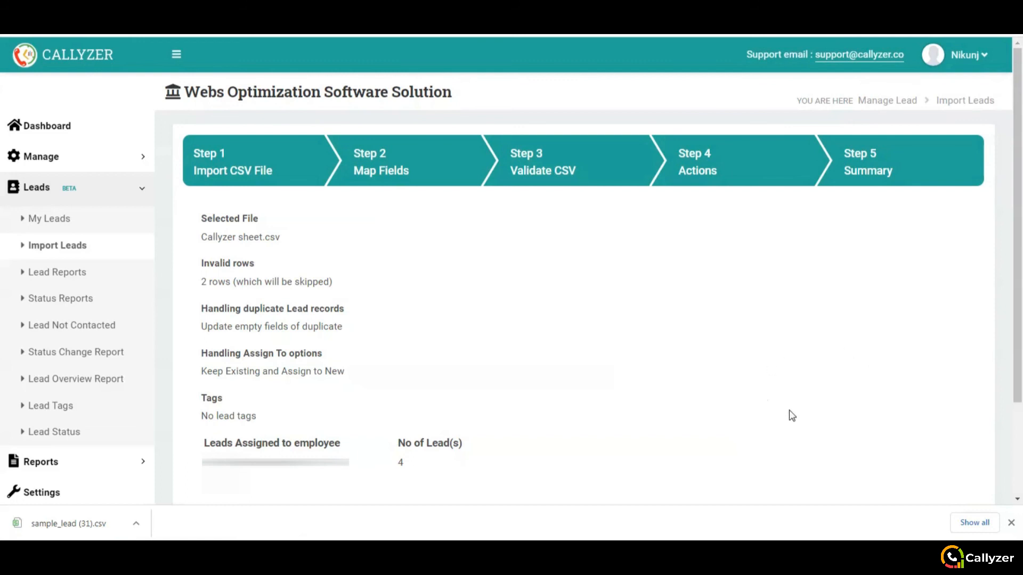
scroll(794, 413, down, 1)
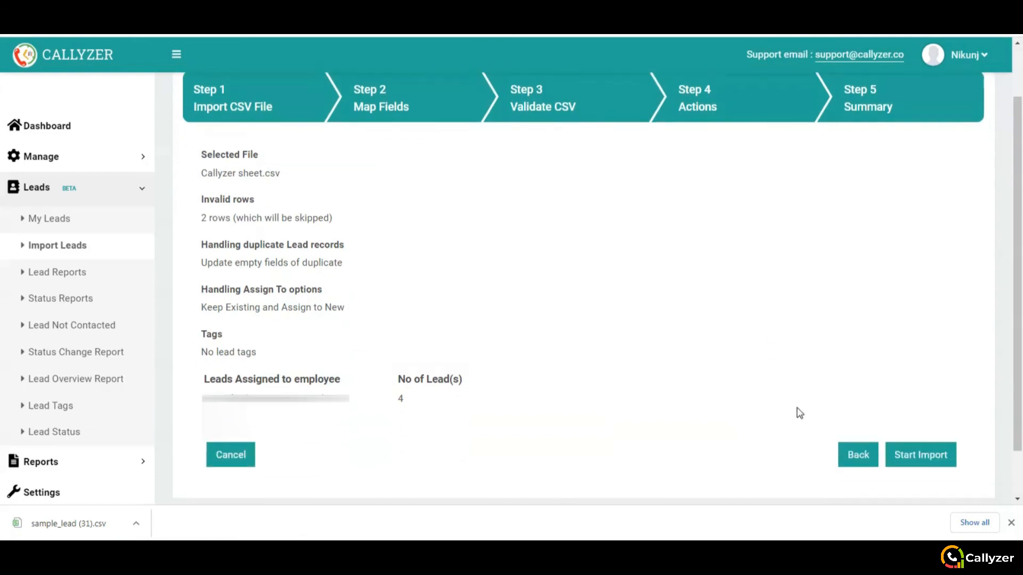
click(937, 464)
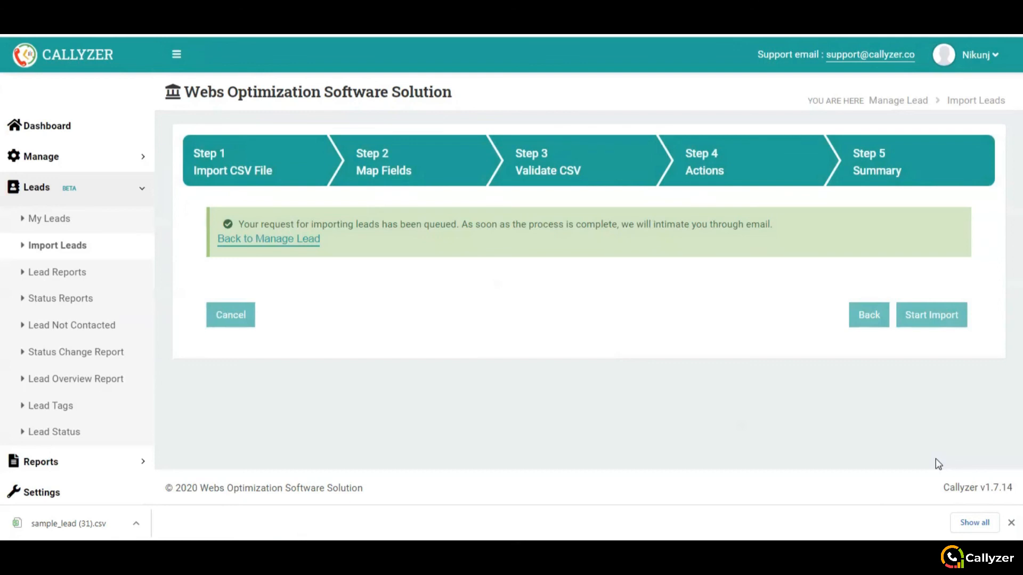